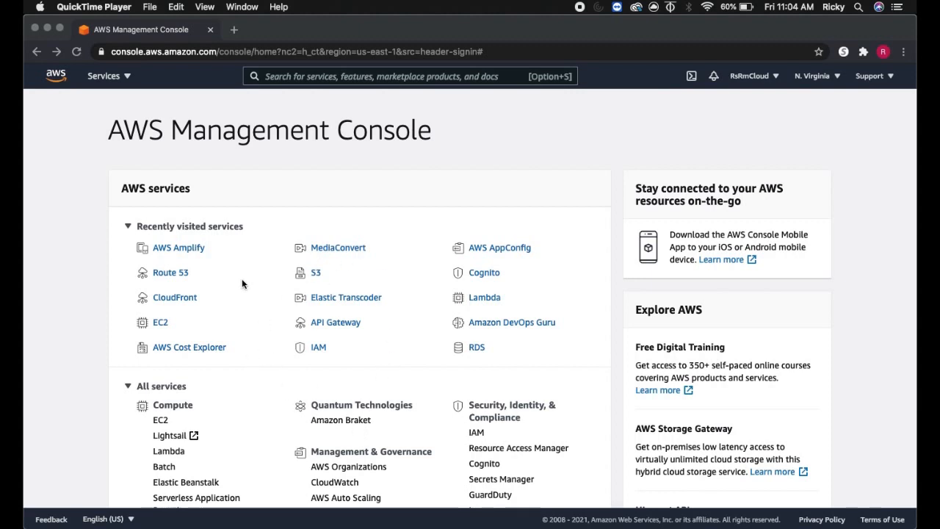
Step: Open the EC2 service and start launching a new instance
{"action": "left_click", "coordinate": [161, 322]}
{"action": "left_click", "coordinate": [161, 324]}
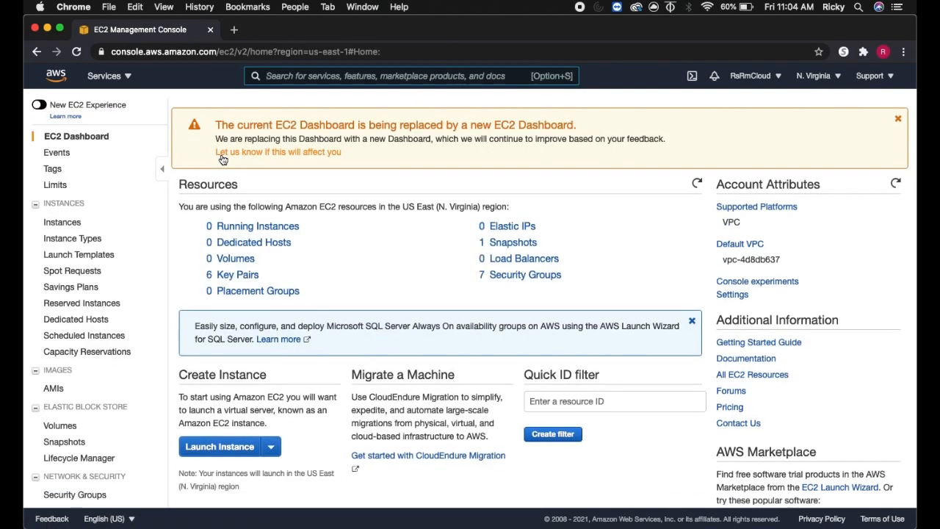
{"action": "left_click", "coordinate": [210, 448]}
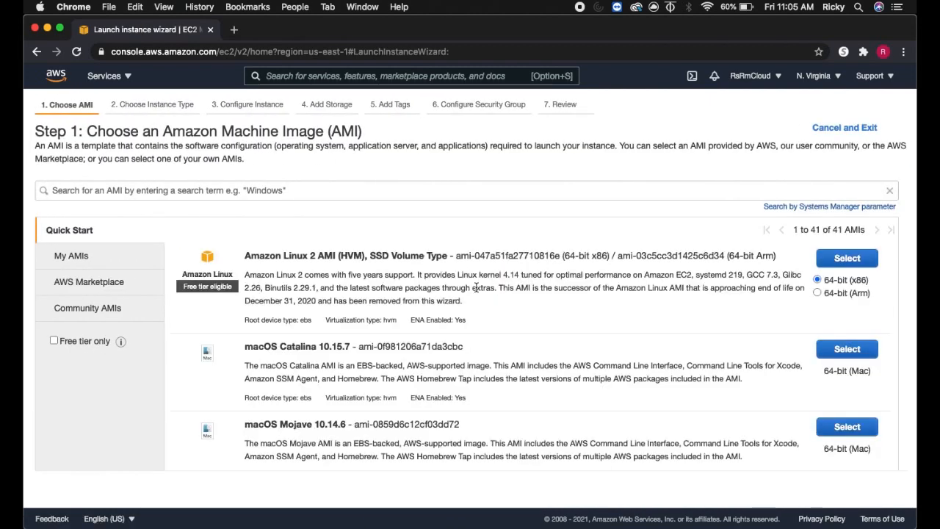
Step: Choose the 64-bit (x86) Amazon Linux 2 AMI (HVM), SSD Volume Type as the machine image
{"action": "scroll", "coordinate": [409, 331], "scroll_direction": "down", "scroll_amount": 8}
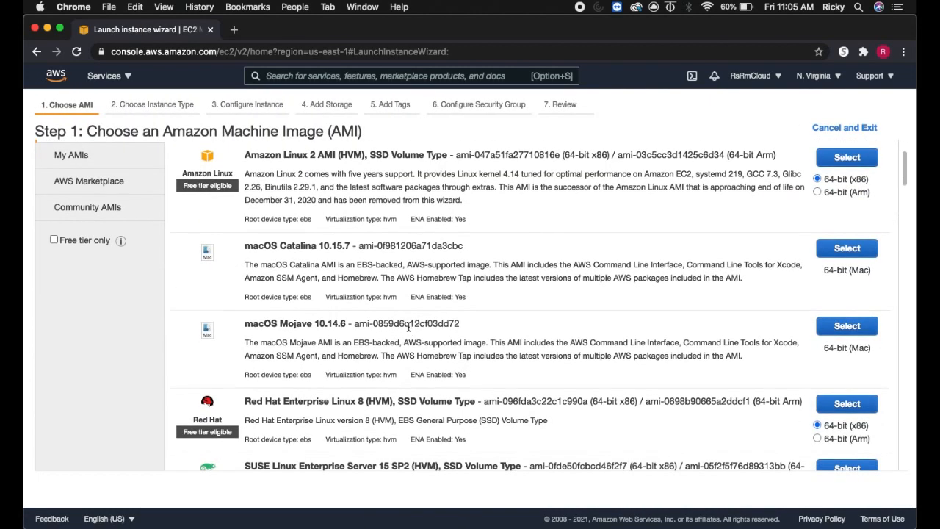
{"action": "scroll", "coordinate": [408, 330], "scroll_direction": "down", "scroll_amount": 5}
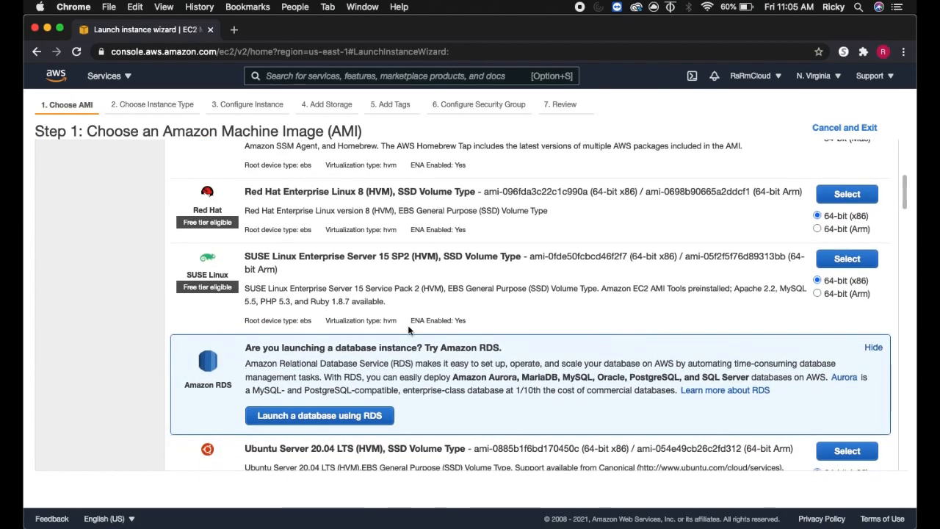
{"action": "scroll", "coordinate": [409, 331], "scroll_direction": "down", "scroll_amount": 9}
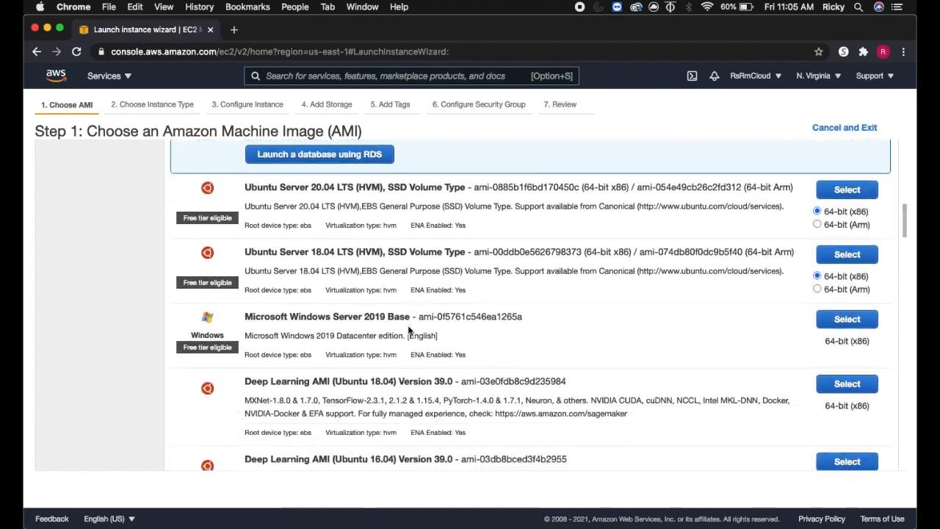
{"action": "scroll", "coordinate": [408, 331], "scroll_direction": "up", "scroll_amount": 20}
{"action": "scroll", "coordinate": [408, 331], "scroll_direction": "up", "scroll_amount": 2}
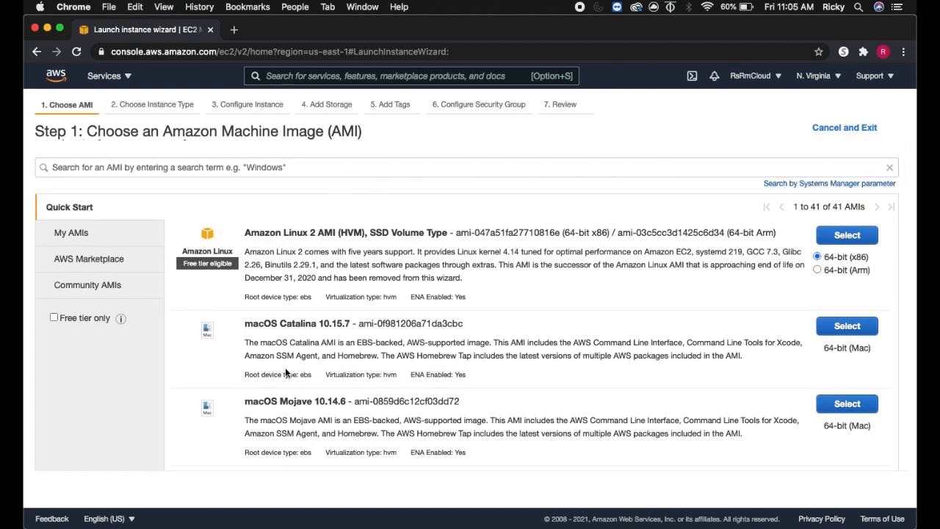
{"action": "scroll", "coordinate": [286, 364], "scroll_direction": "down", "scroll_amount": 9}
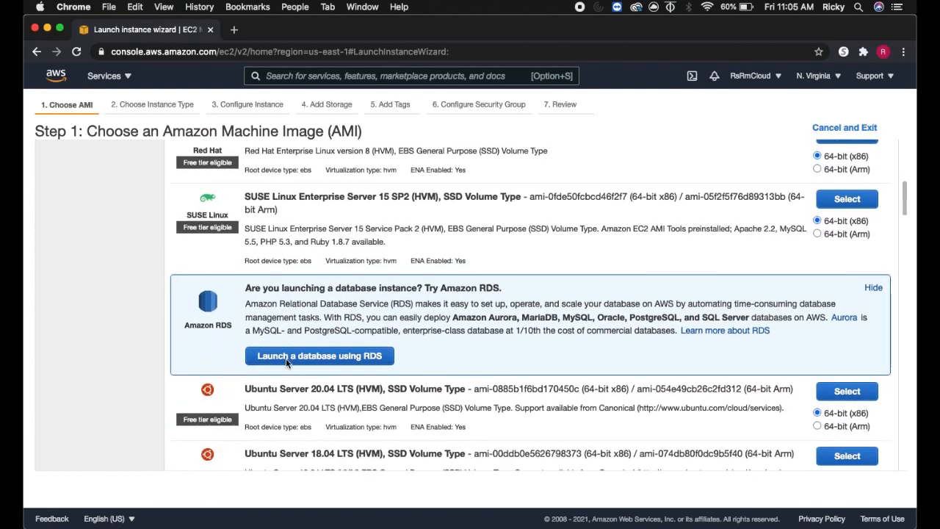
{"action": "scroll", "coordinate": [286, 361], "scroll_direction": "down", "scroll_amount": 8}
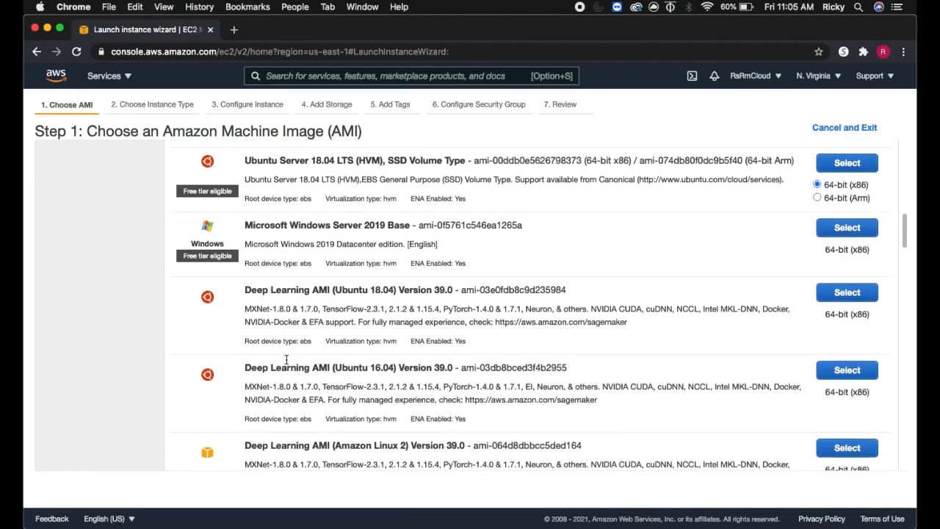
{"action": "scroll", "coordinate": [285, 363], "scroll_direction": "up", "scroll_amount": 2}
{"action": "scroll", "coordinate": [345, 318], "scroll_direction": "up", "scroll_amount": 3}
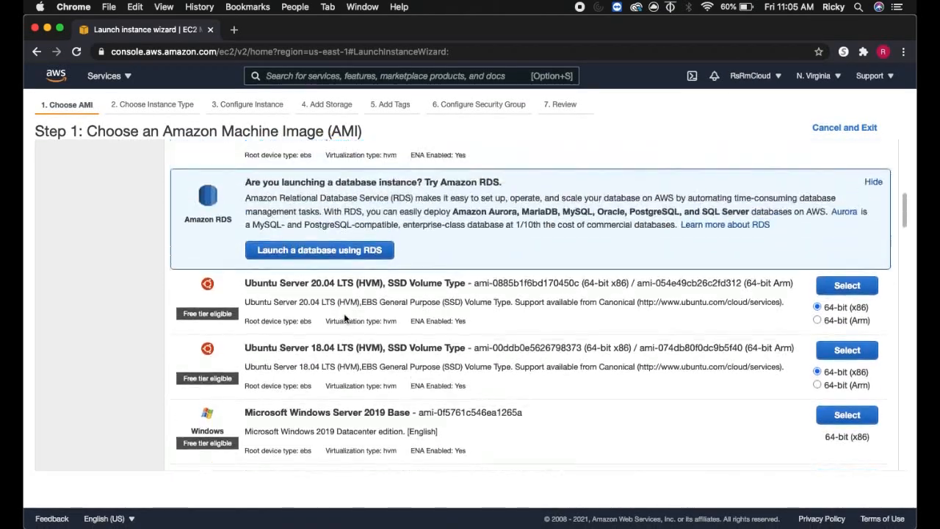
{"action": "scroll", "coordinate": [344, 318], "scroll_direction": "up", "scroll_amount": 12}
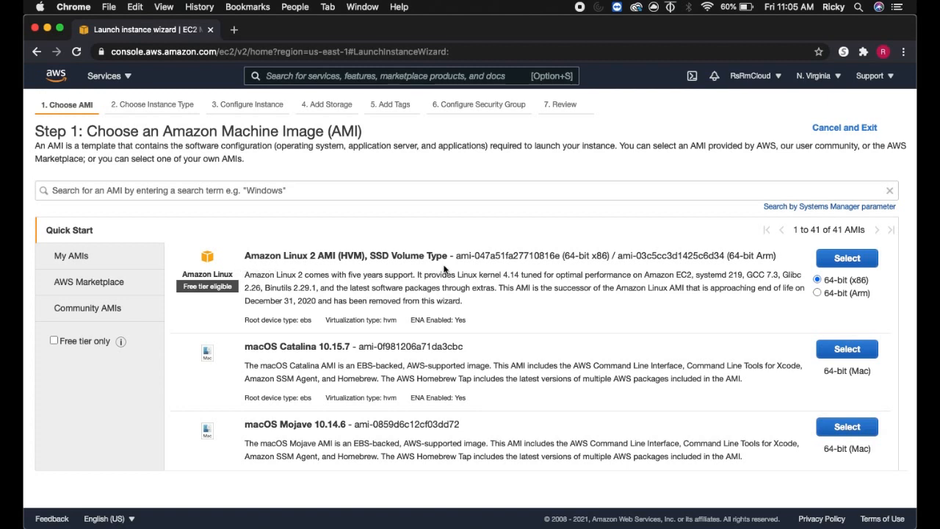
{"action": "left_click", "coordinate": [845, 261]}
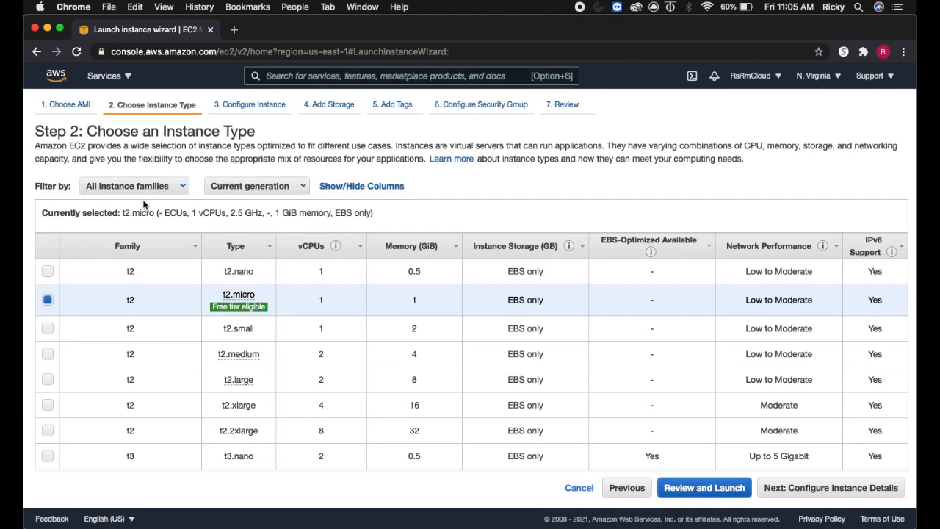
Step: Look over the instance types and families, keep t2.micro and continue to the instance details
{"action": "scroll", "coordinate": [113, 313], "scroll_direction": "down", "scroll_amount": 3}
{"action": "scroll", "coordinate": [114, 314], "scroll_direction": "down", "scroll_amount": 5}
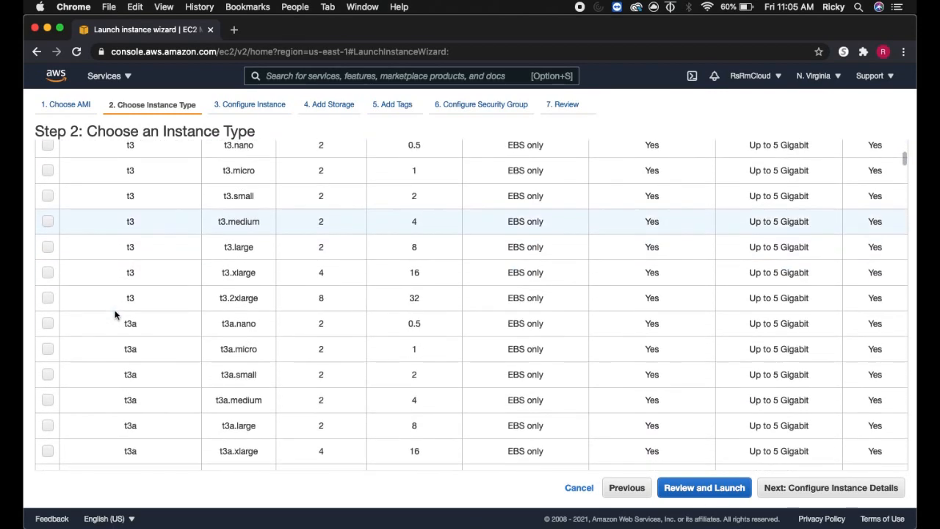
{"action": "scroll", "coordinate": [113, 314], "scroll_direction": "up", "scroll_amount": 6}
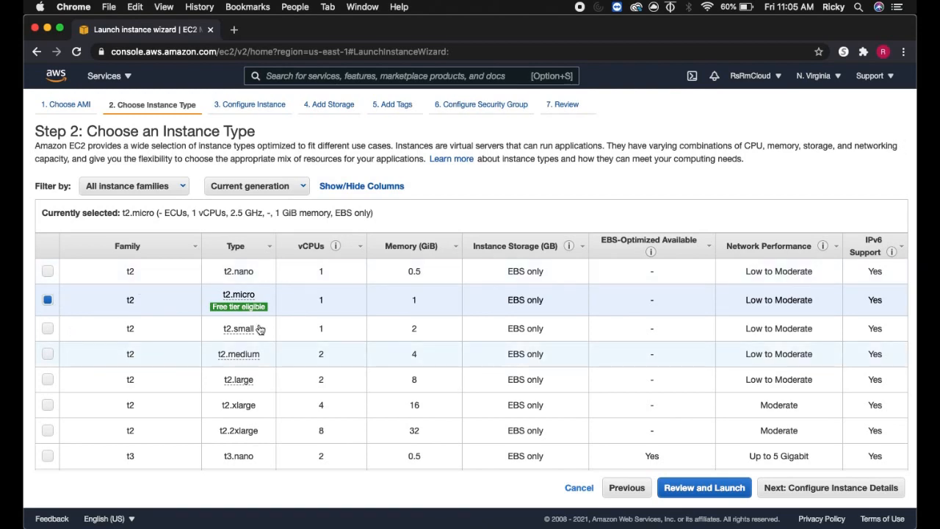
{"action": "mouse_move", "coordinate": [238, 280]}
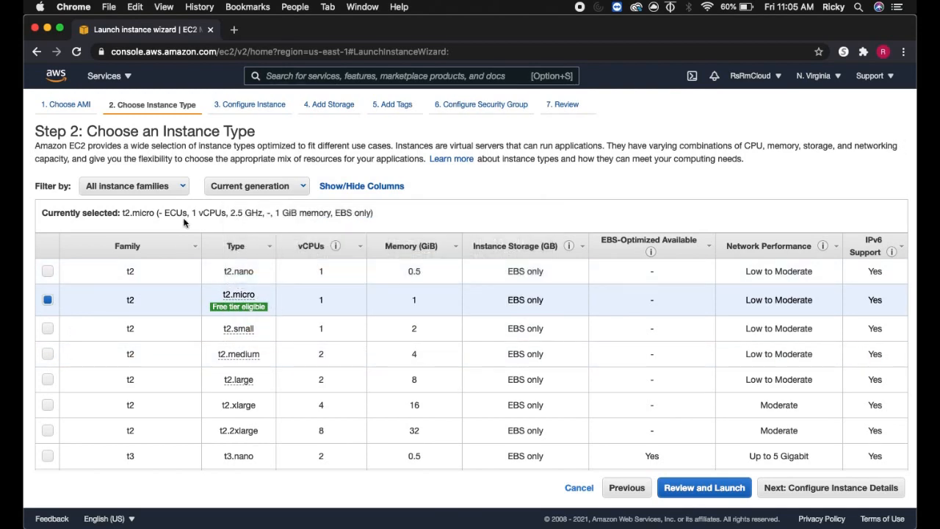
{"action": "left_click", "coordinate": [154, 190]}
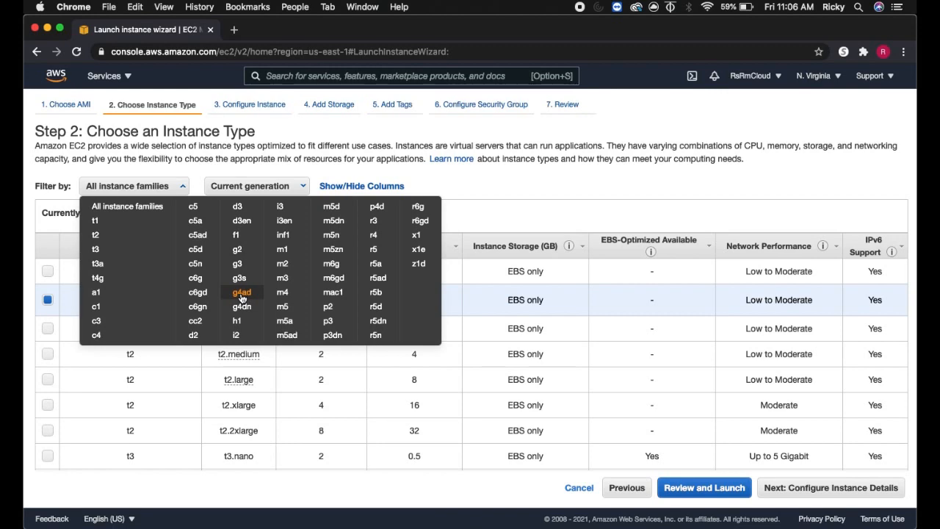
{"action": "left_click", "coordinate": [543, 170]}
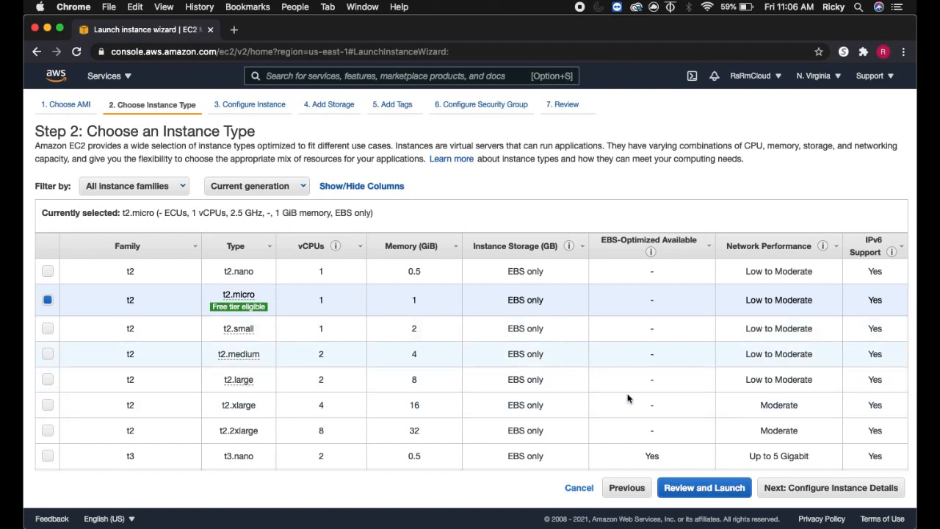
{"action": "left_click", "coordinate": [804, 497]}
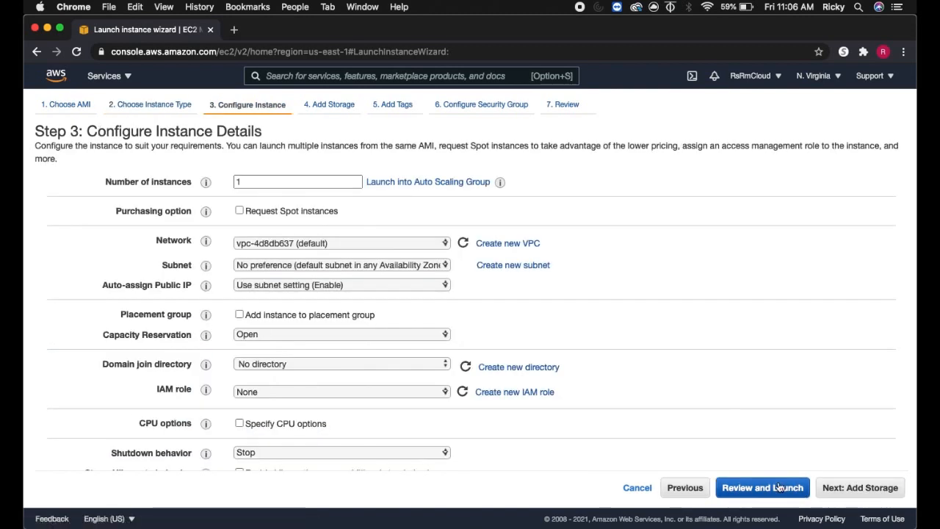
{"action": "scroll", "coordinate": [573, 355], "scroll_direction": "down", "scroll_amount": 7}
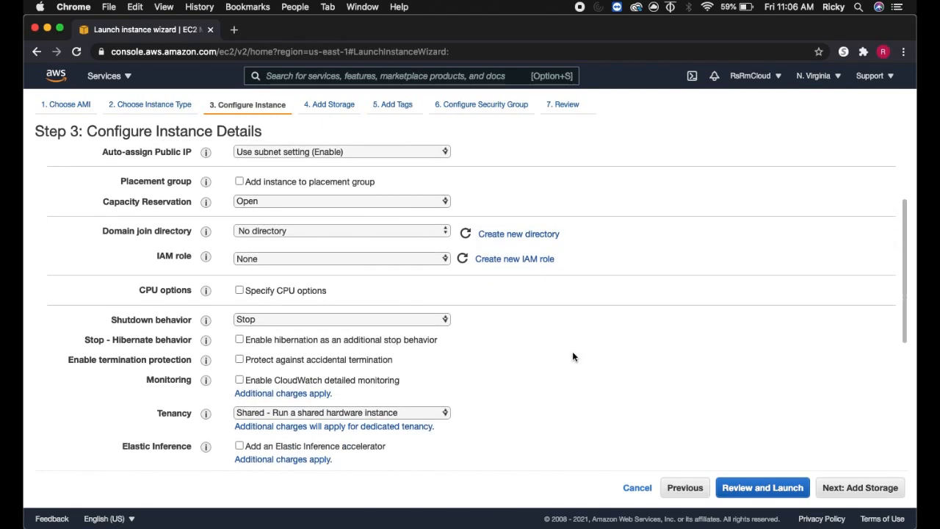
{"action": "scroll", "coordinate": [574, 356], "scroll_direction": "down", "scroll_amount": 5}
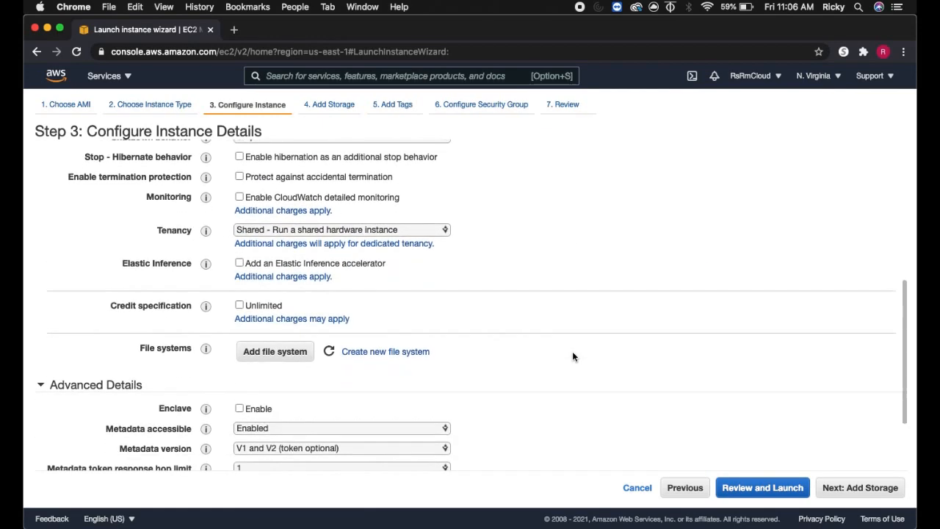
{"action": "scroll", "coordinate": [573, 357], "scroll_direction": "up", "scroll_amount": 12}
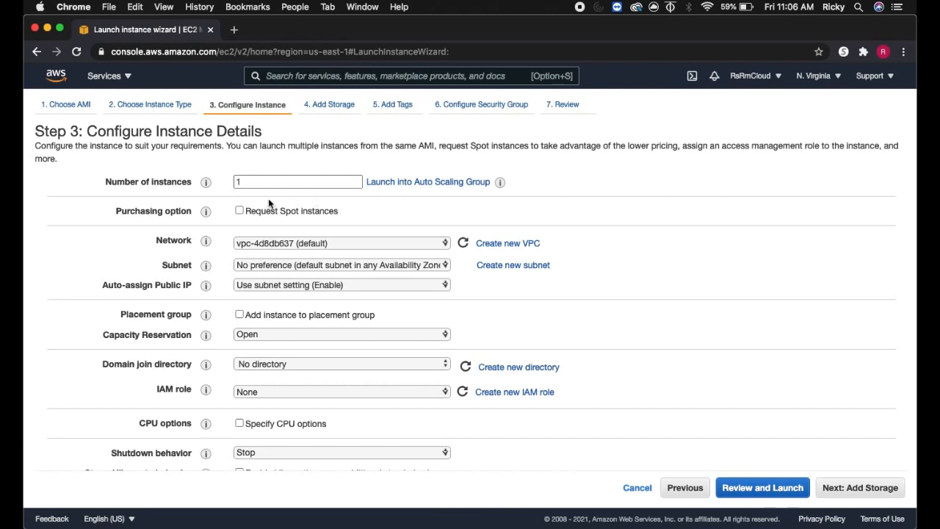
{"action": "left_click", "coordinate": [239, 211]}
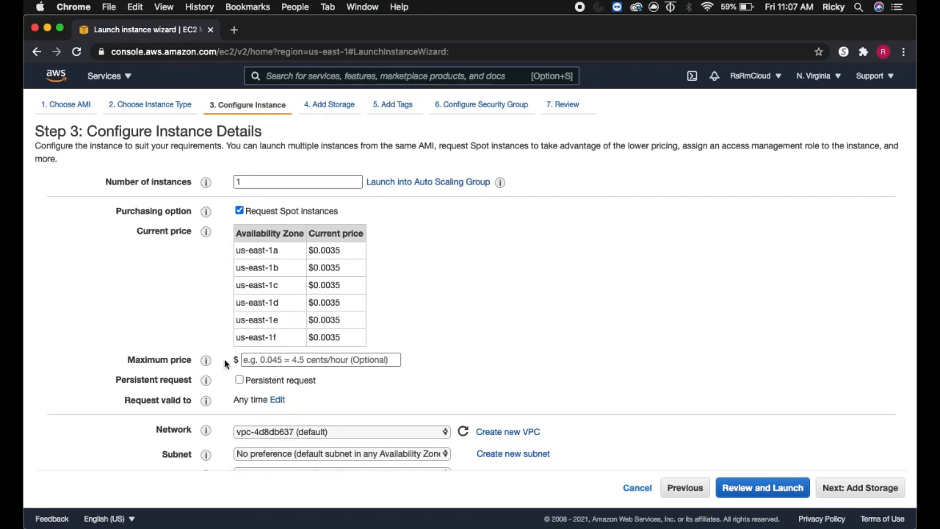
{"action": "left_click", "coordinate": [318, 357]}
{"action": "left_click", "coordinate": [239, 212]}
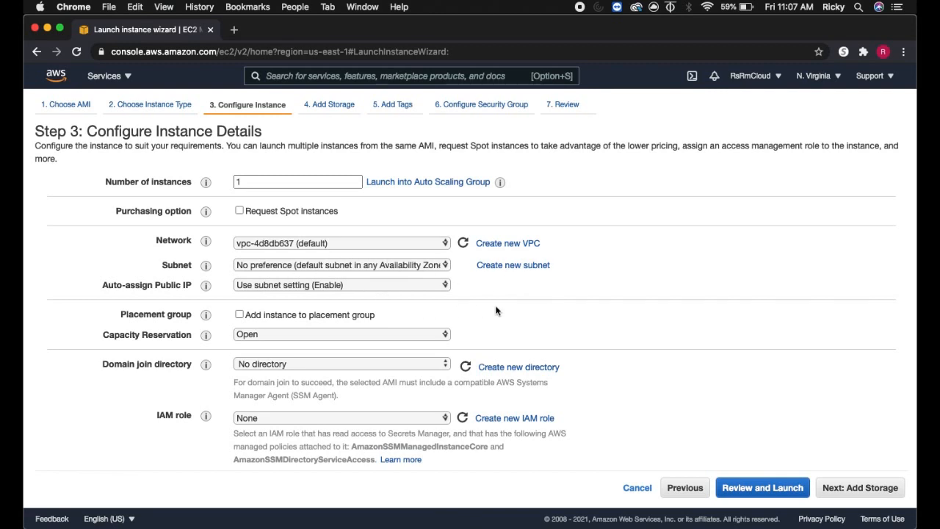
Step: Accept the default instance details and continue to the storage settings
{"action": "scroll", "coordinate": [496, 311], "scroll_direction": "down", "scroll_amount": 4}
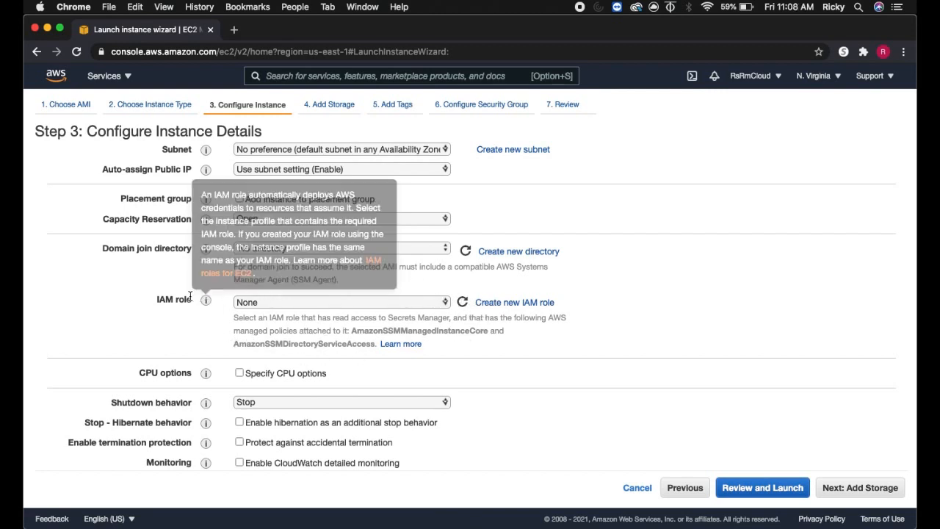
{"action": "scroll", "coordinate": [337, 305], "scroll_direction": "down", "scroll_amount": 5}
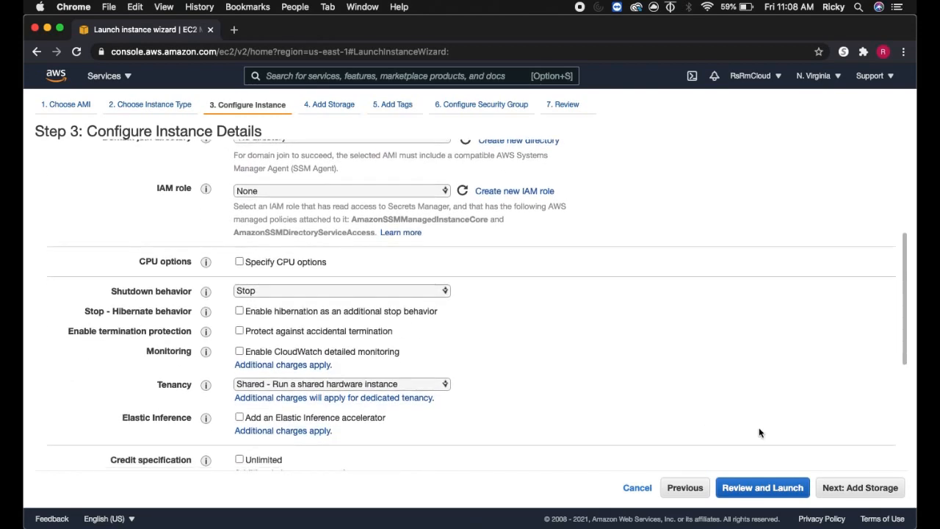
{"action": "left_click", "coordinate": [834, 487]}
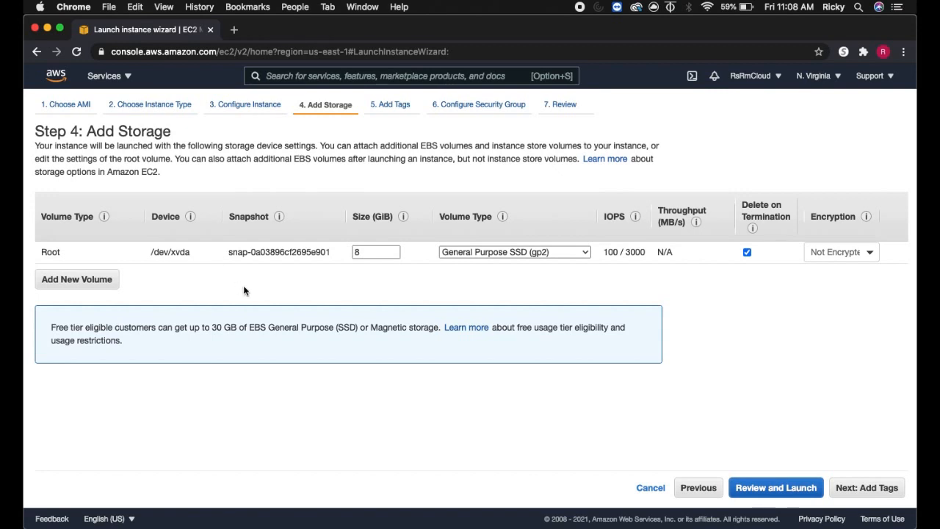
{"action": "left_click", "coordinate": [110, 280]}
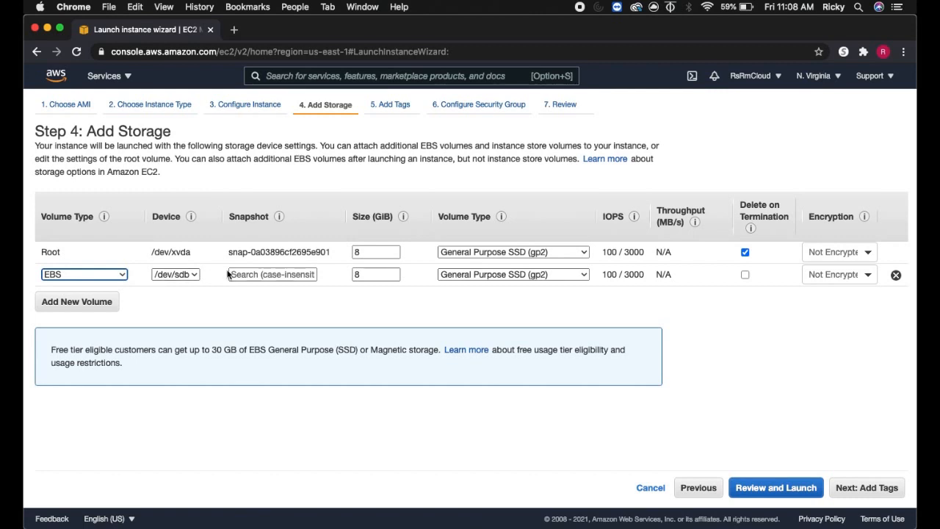
{"action": "left_click", "coordinate": [107, 275]}
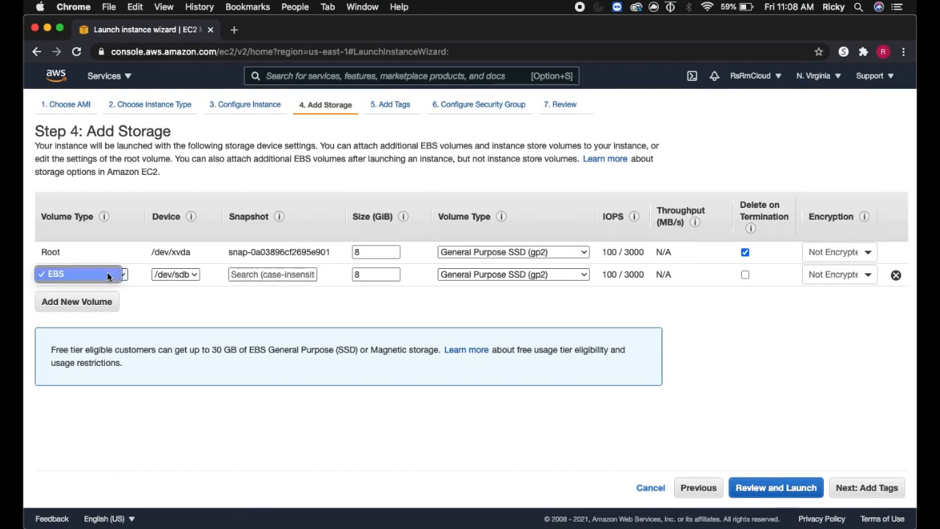
{"action": "left_click", "coordinate": [179, 290]}
{"action": "left_click", "coordinate": [373, 277]}
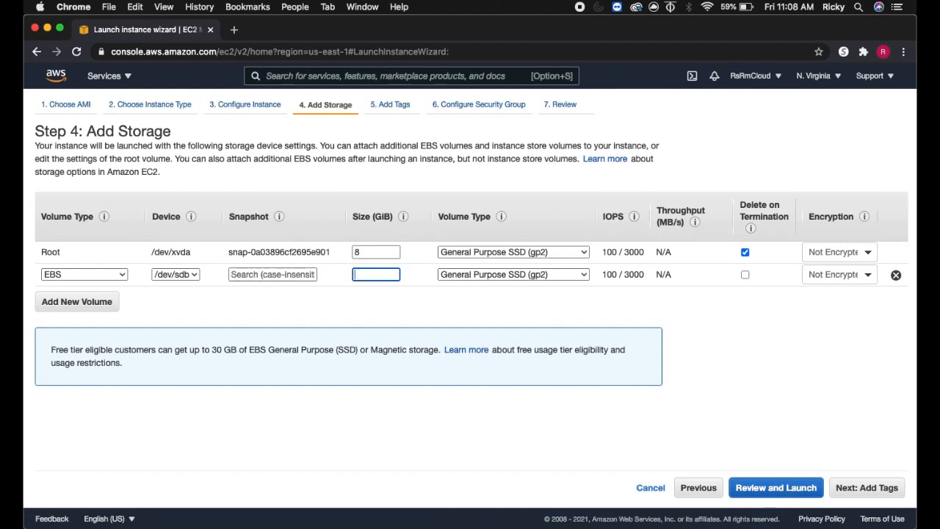
{"action": "type", "text": "1000"}
{"action": "key", "text": "BackSpace"}
{"action": "key", "text": "BackSpace"}
{"action": "key", "text": "BackSpace"}
{"action": "key", "text": "BackSpace"}
{"action": "left_click", "coordinate": [896, 275]}
Step: Accept the storage with only the root volume and add a tag with key Name and value MyTestServer
{"action": "left_click", "coordinate": [841, 487]}
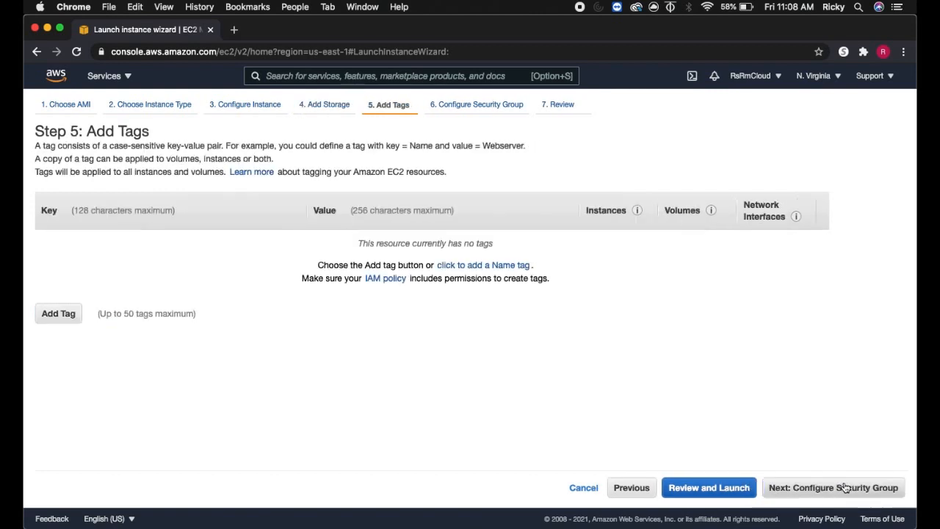
{"action": "left_click", "coordinate": [56, 313]}
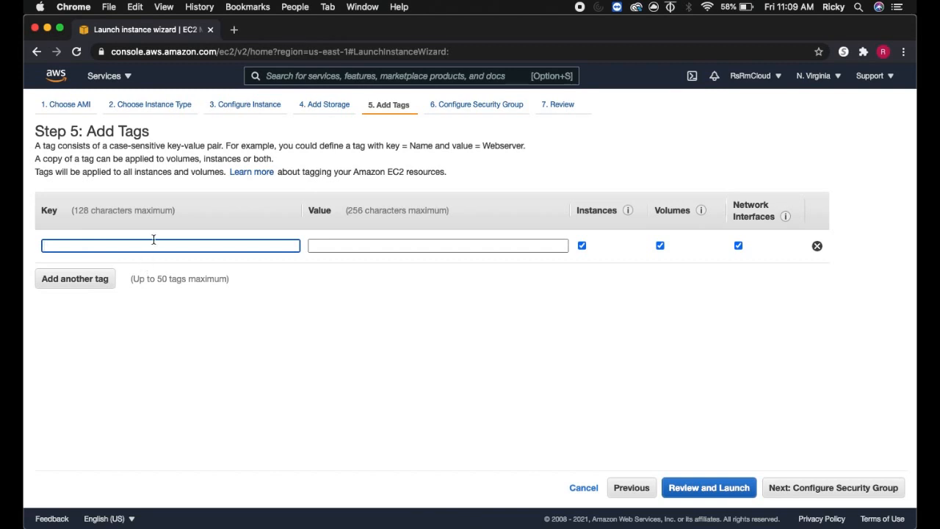
{"action": "type", "text": "Name"}
{"action": "key", "text": "Tab"}
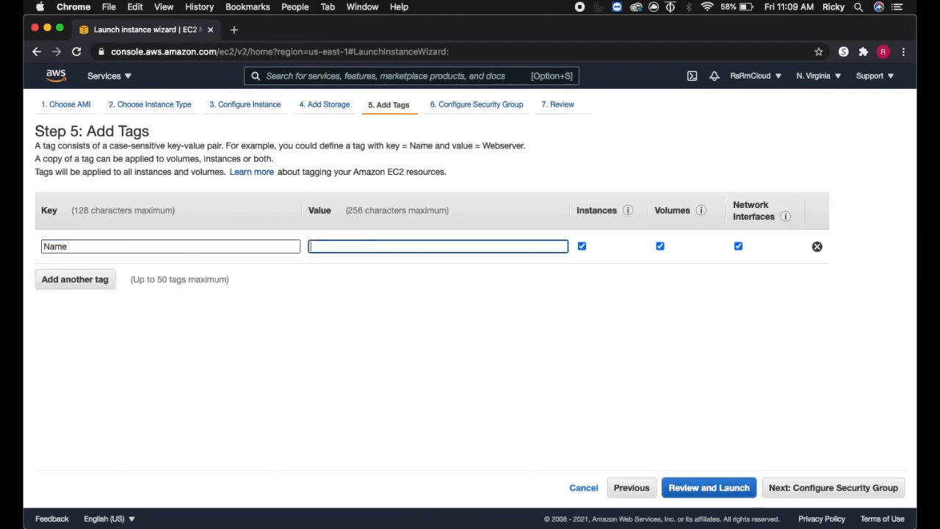
{"action": "type", "text": "MyTestServer"}
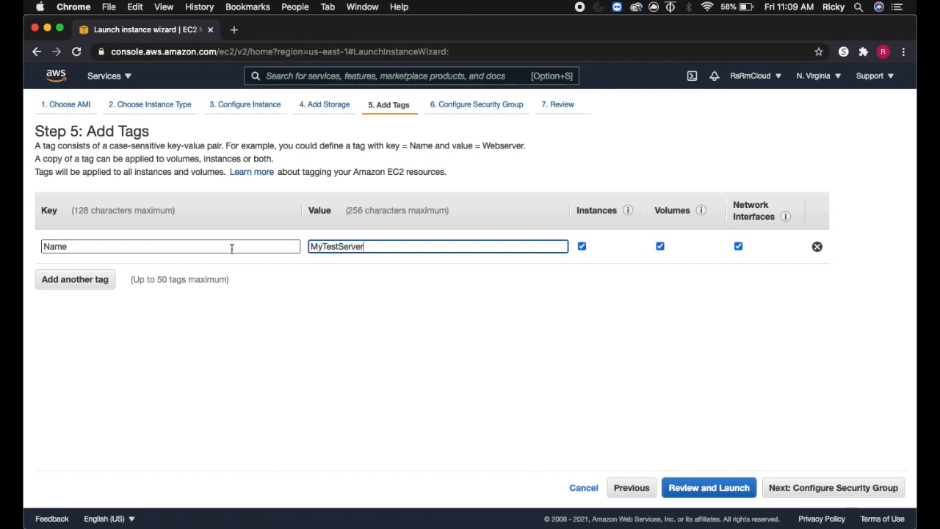
Step: Accept the default new security group with its SSH rule and review the instance launch details
{"action": "left_click", "coordinate": [833, 488]}
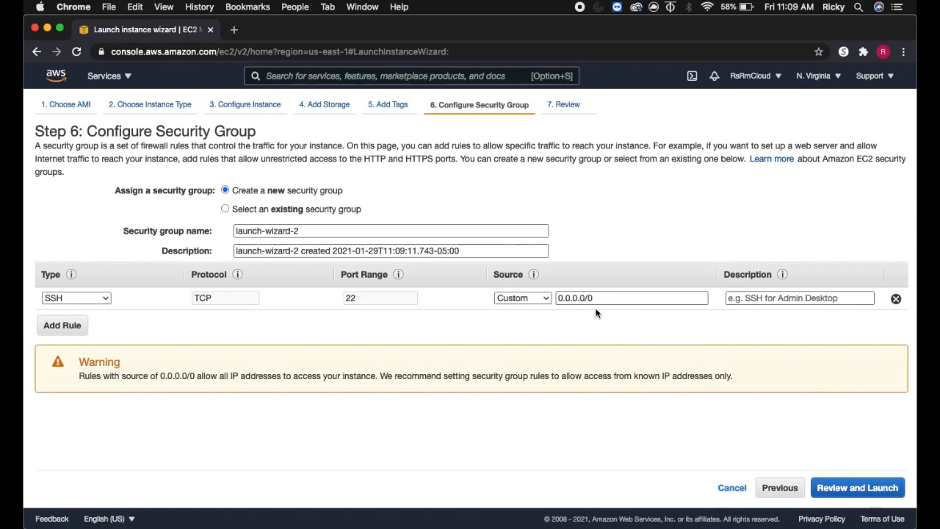
{"action": "left_click", "coordinate": [846, 493]}
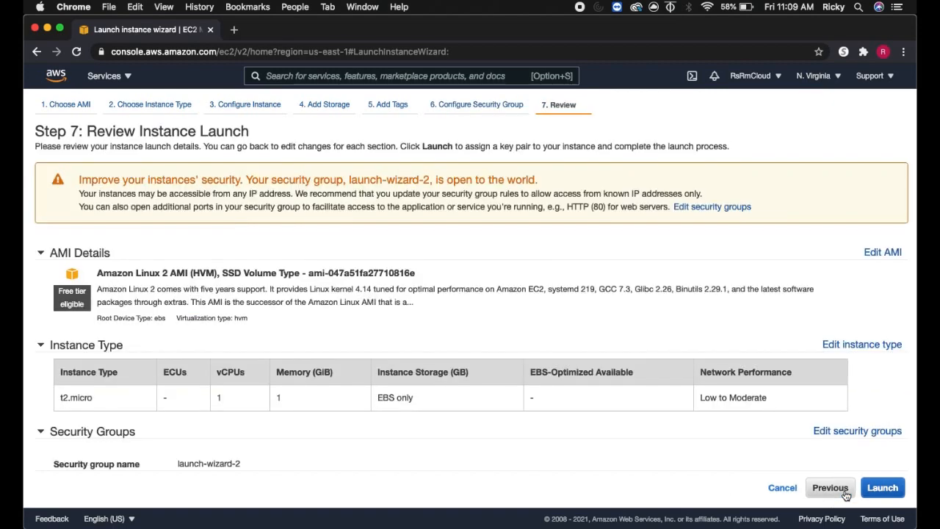
{"action": "scroll", "coordinate": [493, 410], "scroll_direction": "down", "scroll_amount": 1}
{"action": "scroll", "coordinate": [492, 410], "scroll_direction": "down", "scroll_amount": 1}
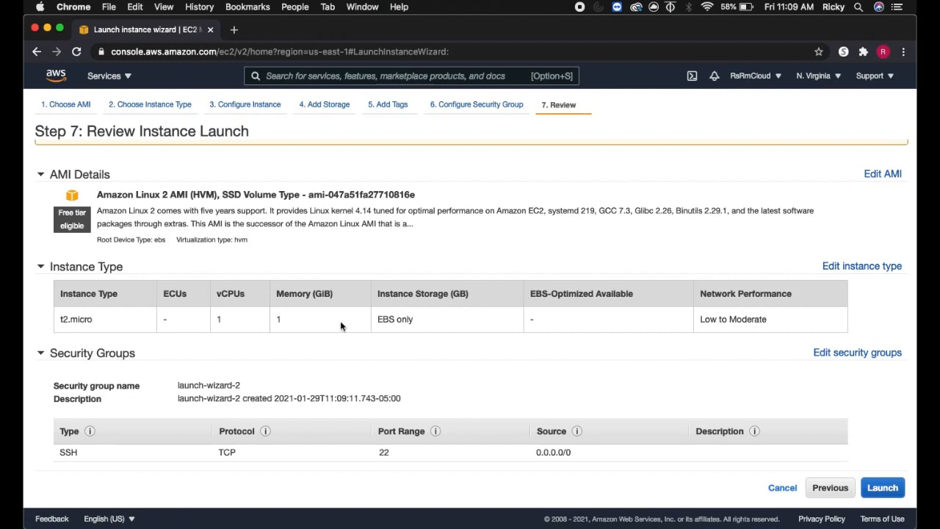
Step: Proceed to launch, create a new key pair named MyDemoKeyPair and save its private key file to the Desktop
{"action": "scroll", "coordinate": [217, 329], "scroll_direction": "down", "scroll_amount": 2}
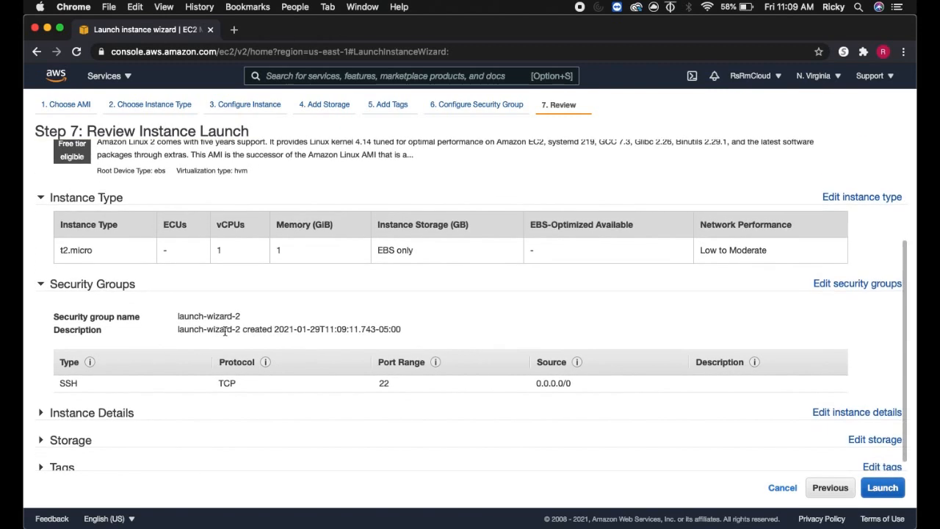
{"action": "left_click", "coordinate": [880, 490]}
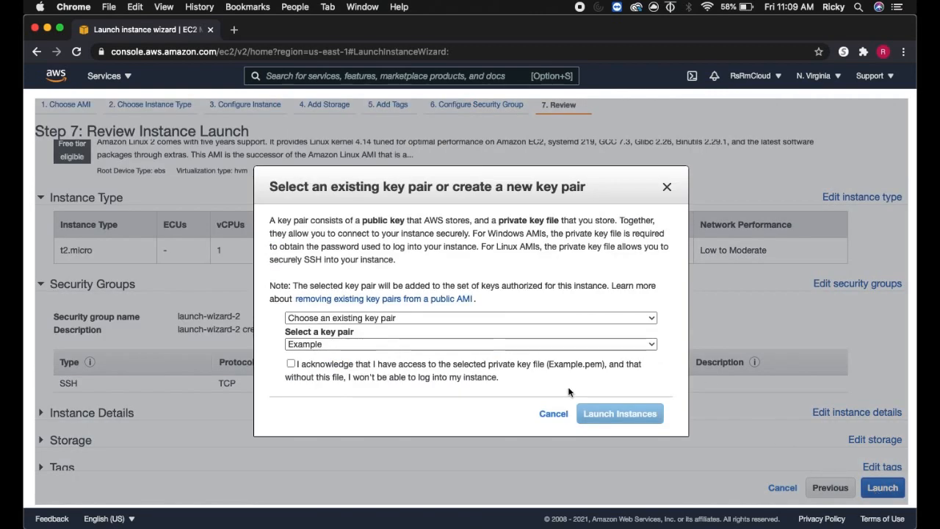
{"action": "left_click", "coordinate": [330, 317]}
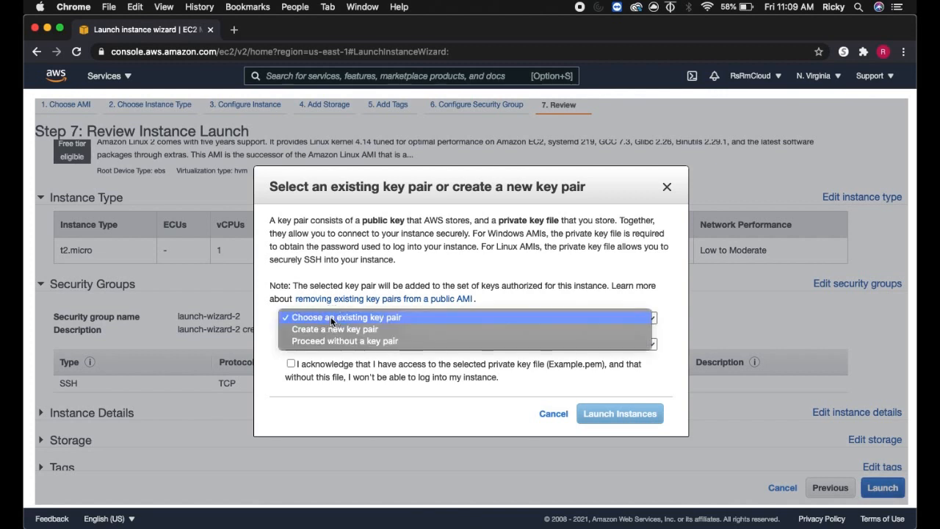
{"action": "left_click", "coordinate": [332, 330]}
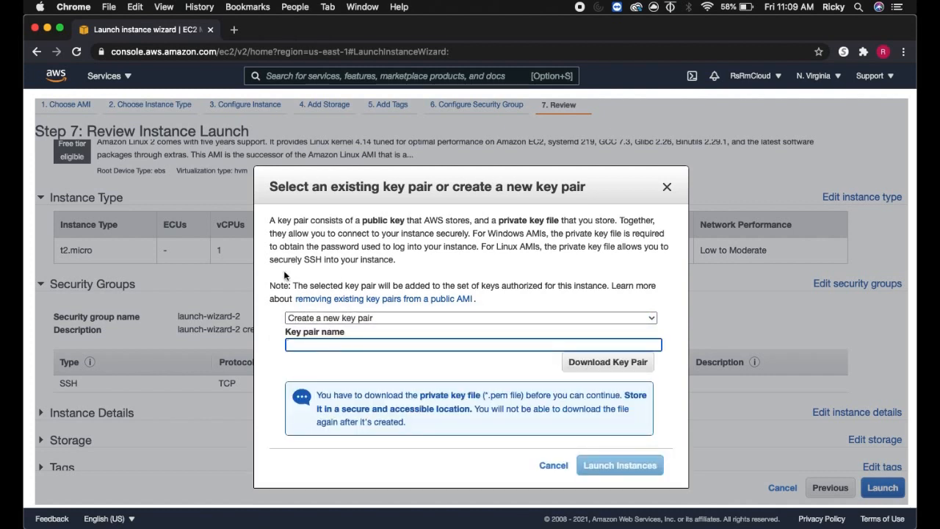
{"action": "type", "text": "MyDemoKeyPair"}
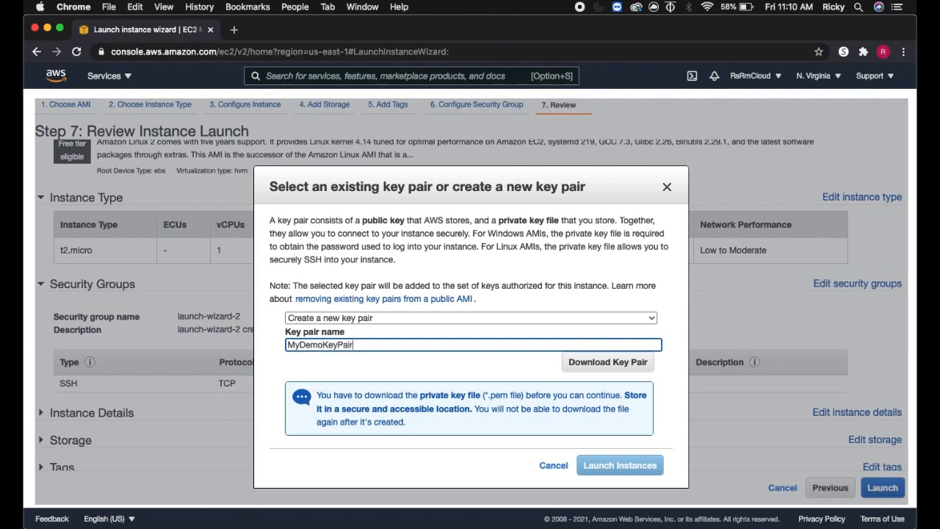
{"action": "left_click", "coordinate": [602, 361]}
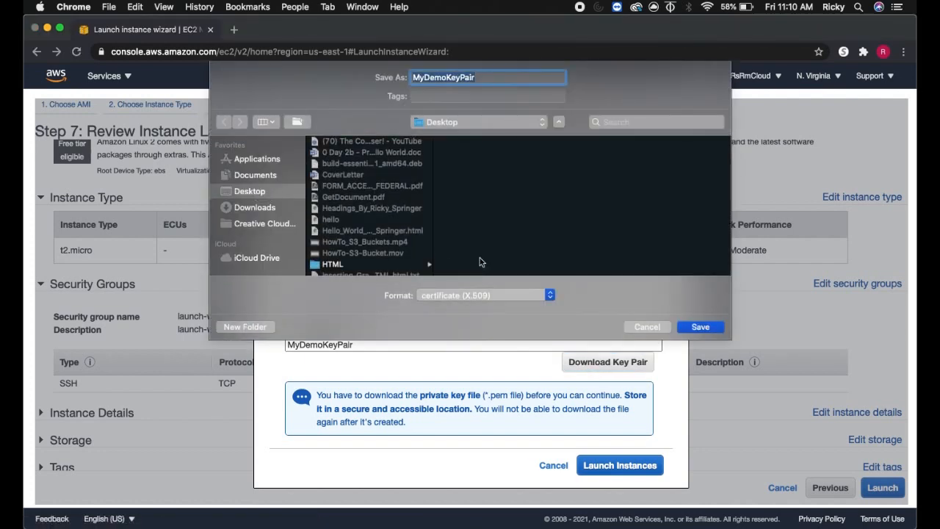
{"action": "left_click", "coordinate": [701, 327]}
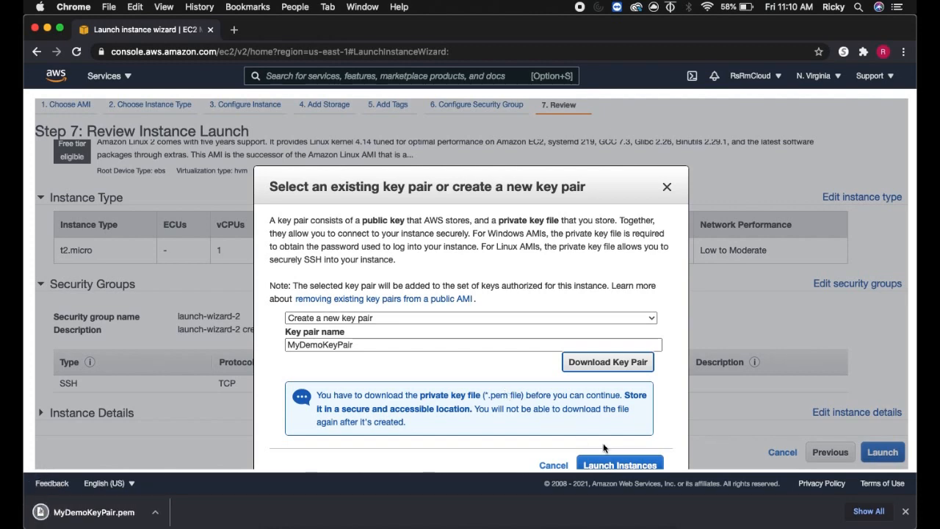
Step: Launch the instance, open the instances list and dismiss the notification about the new console
{"action": "left_click", "coordinate": [635, 463]}
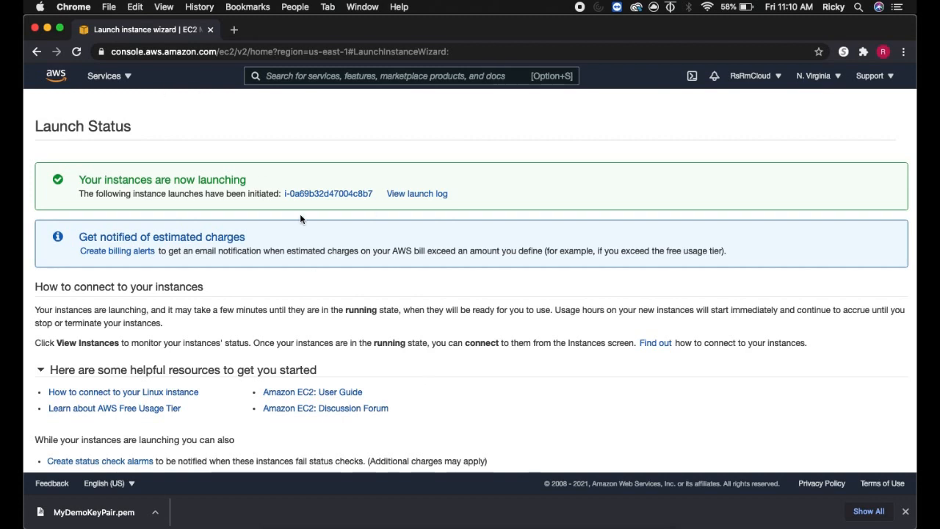
{"action": "scroll", "coordinate": [300, 216], "scroll_direction": "down", "scroll_amount": 3}
{"action": "left_click", "coordinate": [859, 459]}
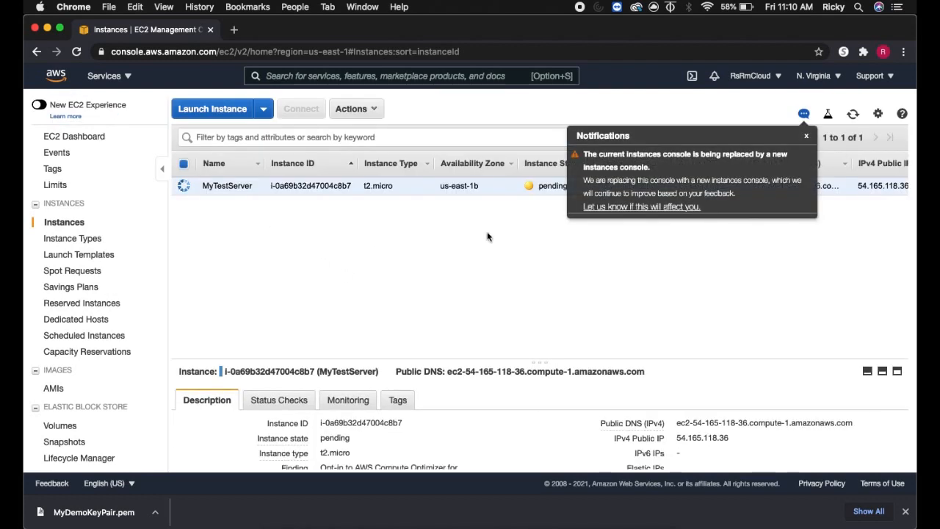
{"action": "left_click", "coordinate": [809, 137]}
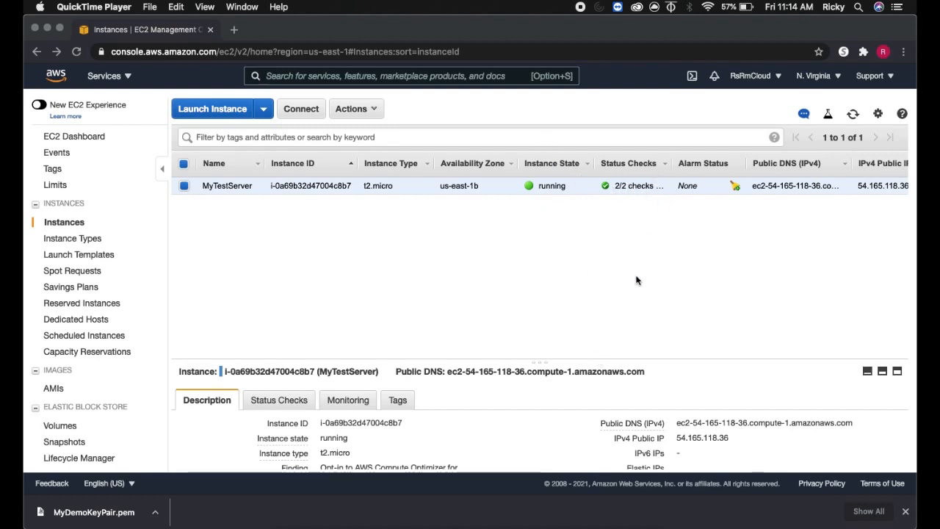
Step: Enlarge the details area of MyTestServer and copy its IPv4 public IP address
{"action": "scroll", "coordinate": [593, 401], "scroll_direction": "down", "scroll_amount": 3}
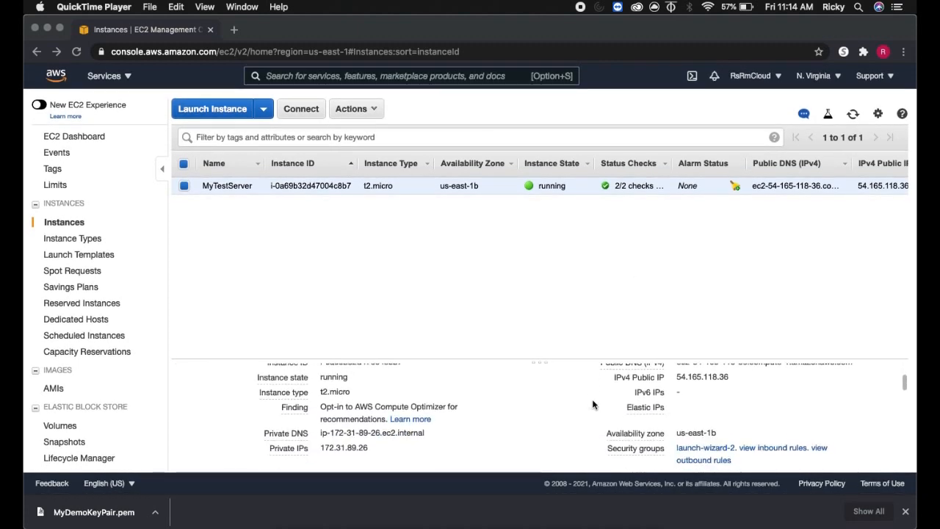
{"action": "left_click", "coordinate": [539, 345]}
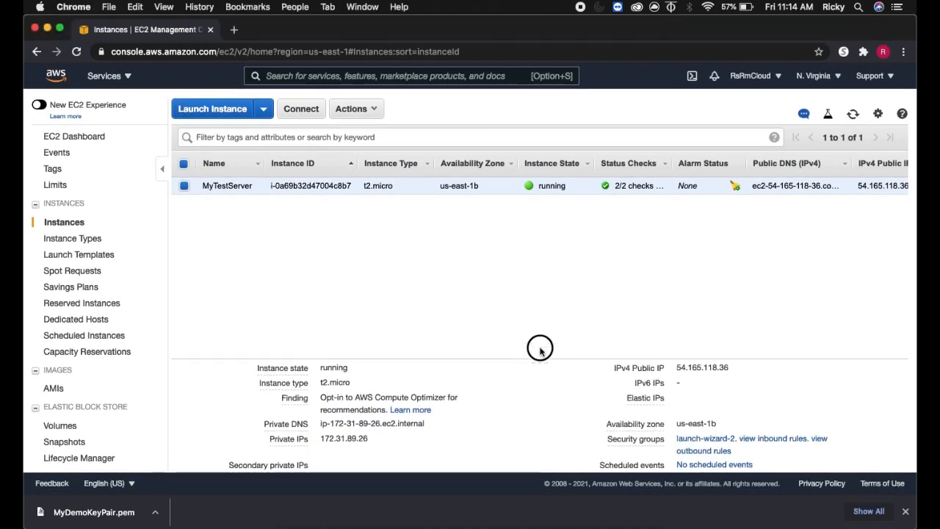
{"action": "left_click_drag", "start_coordinate": [536, 361], "coordinate": [536, 279]}
{"action": "scroll", "coordinate": [573, 353], "scroll_direction": "up", "scroll_amount": 2}
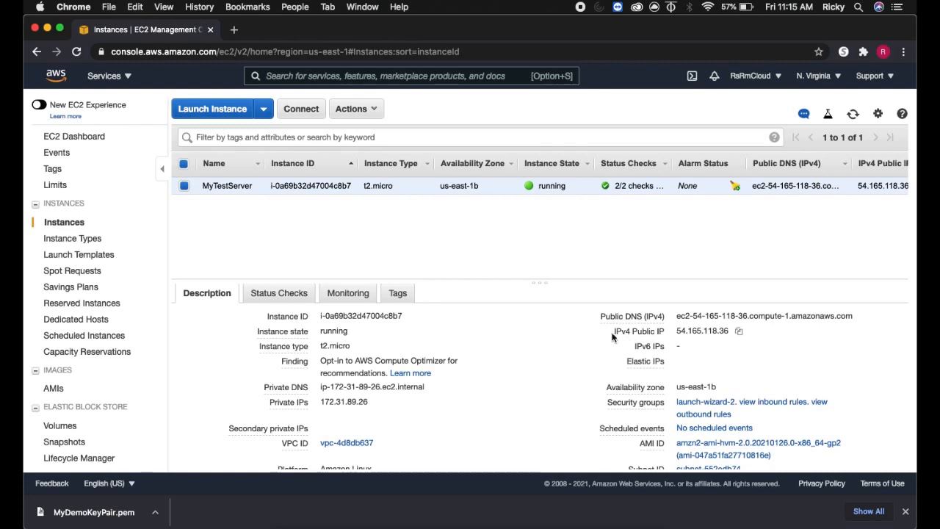
{"action": "left_click", "coordinate": [740, 332]}
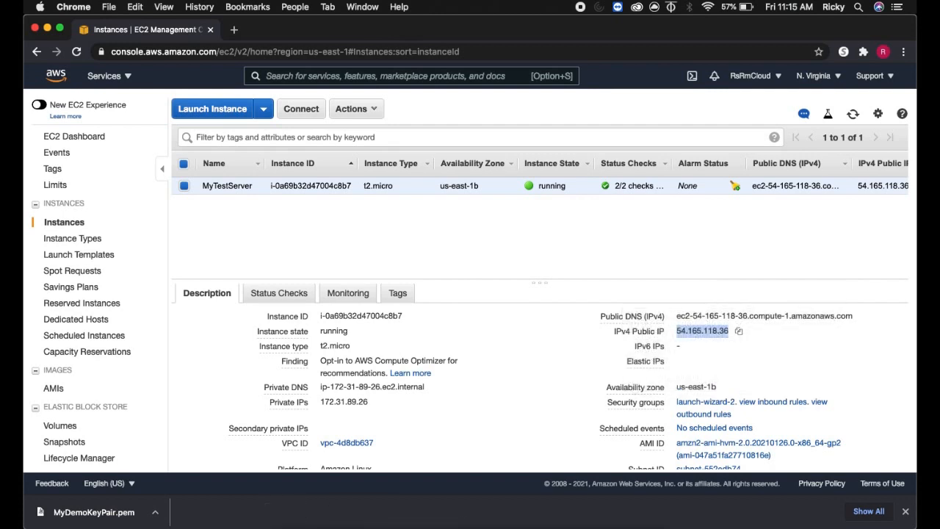
Step: Switch to Terminal, change to the Desktop directory and list its key files with ls | grep ".pem"
{"action": "left_click", "coordinate": [334, 523]}
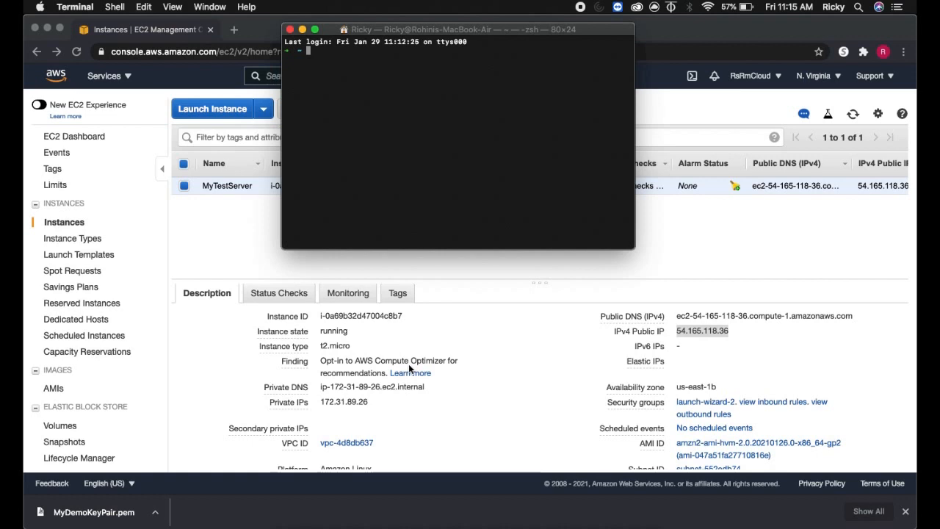
{"action": "type", "text": "cd Desktop/"}
{"action": "key", "text": "Return"}
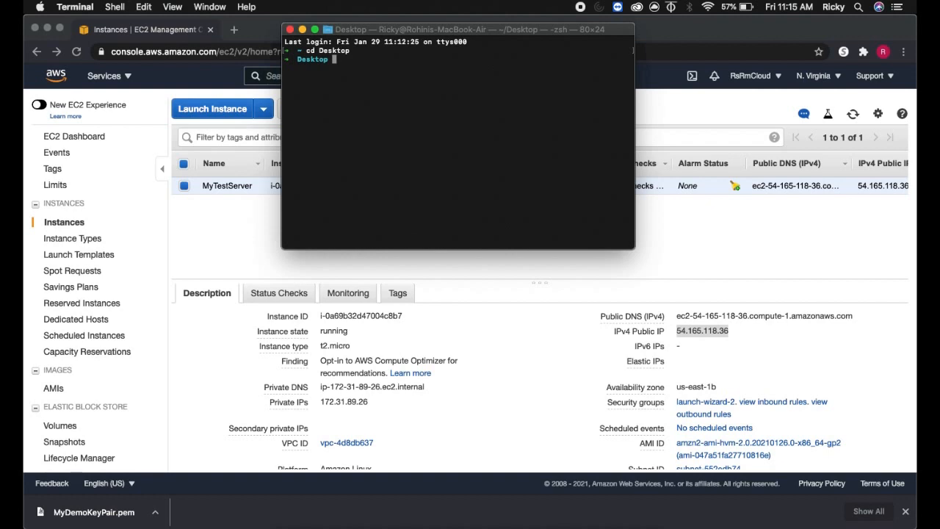
{"action": "type", "text": "ls"}
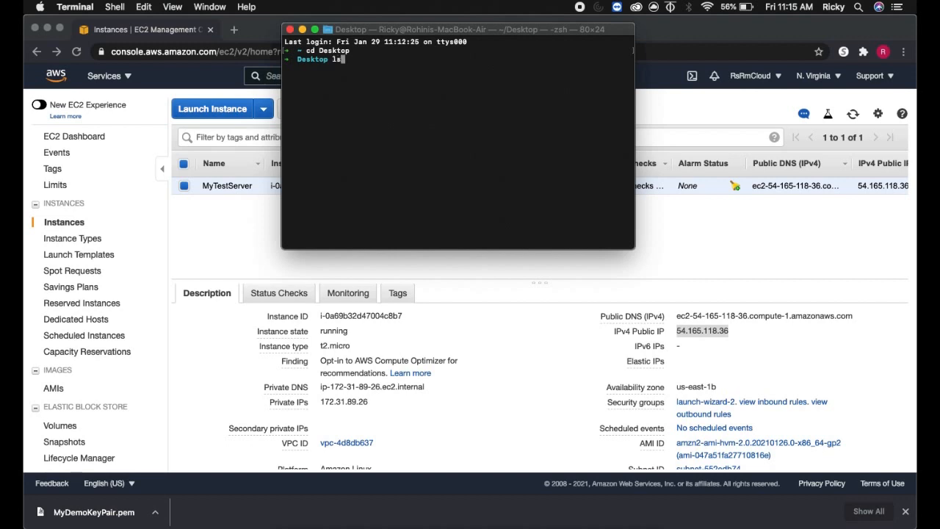
{"action": "type", "text": " | grep \".pem\""}
{"action": "key", "text": "Return"}
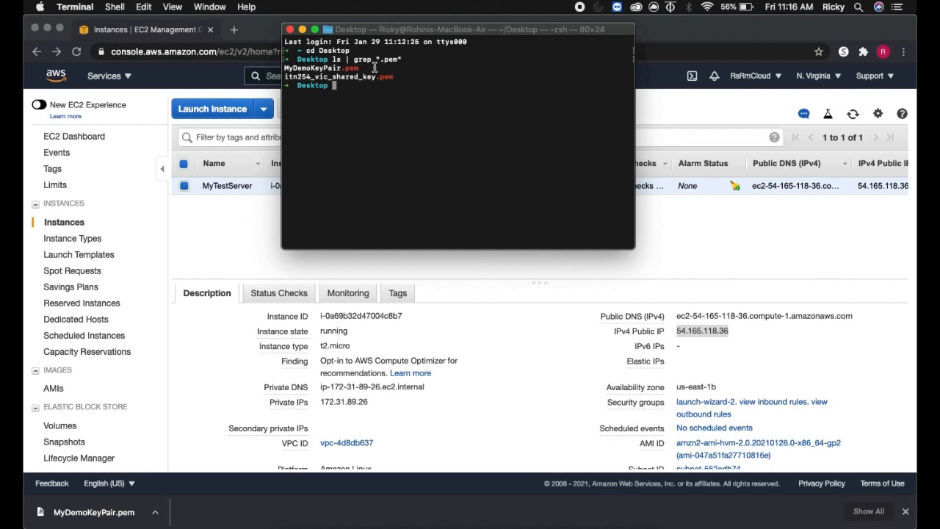
Step: Try to connect over SSH as ec2-user to the copied public IP using MyDemoKeyPair.pem
{"action": "type", "text": "ssh -i My"}
{"action": "key", "text": "Tab"}
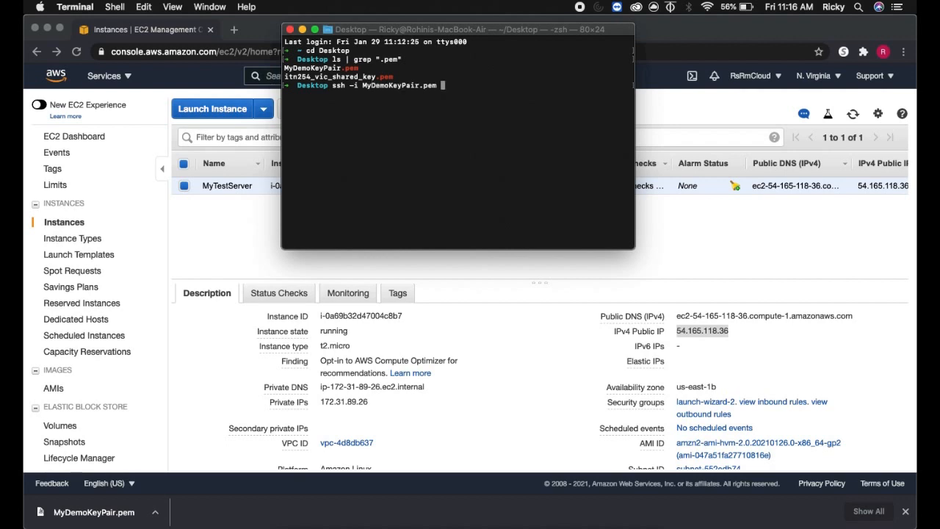
{"action": "type", "text": "ec2-user@"}
{"action": "key", "text": "super+v"}
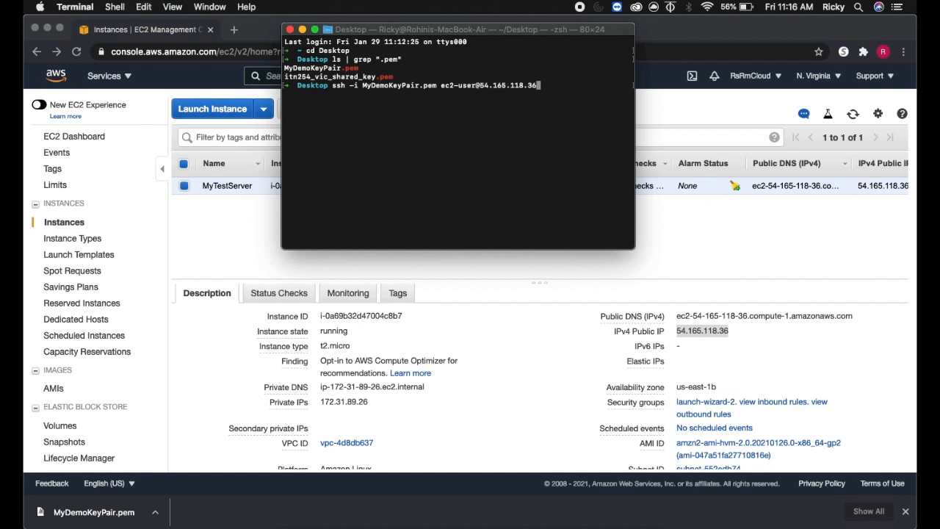
{"action": "key", "text": "Return"}
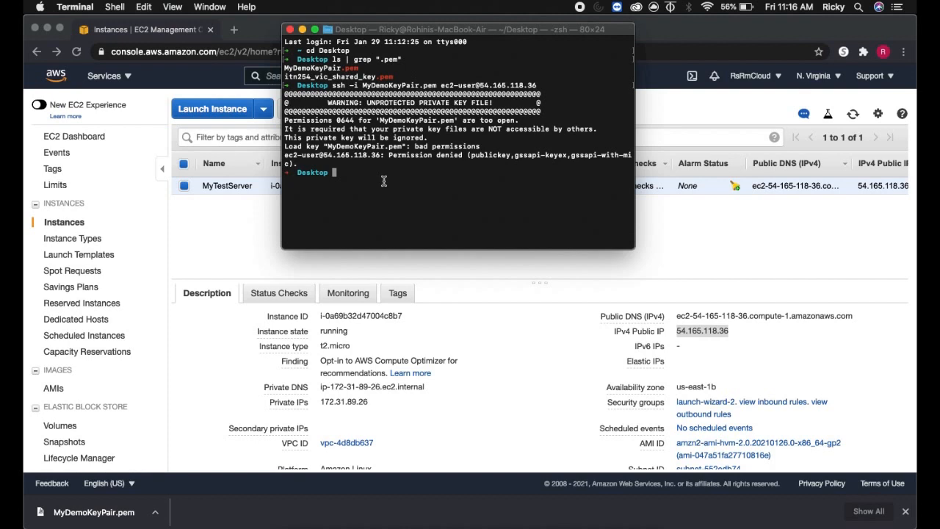
Step: Restrict the private key file's permissions with chmod 400 MyDemoKeyPair.pem
{"action": "type", "text": "chmod 400 m"}
{"action": "key", "text": "Tab"}
{"action": "key", "text": "Return"}
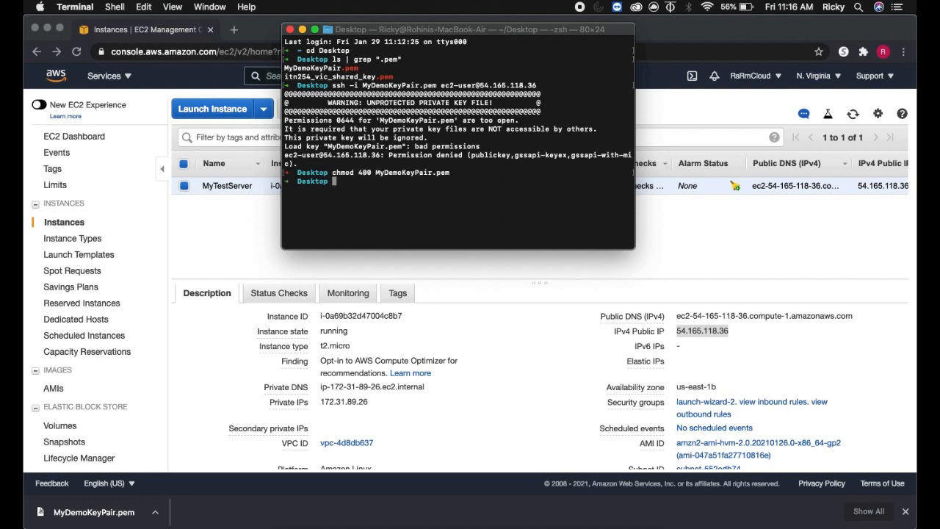
{"action": "type", "text": "clear"}
{"action": "key", "text": "Return"}
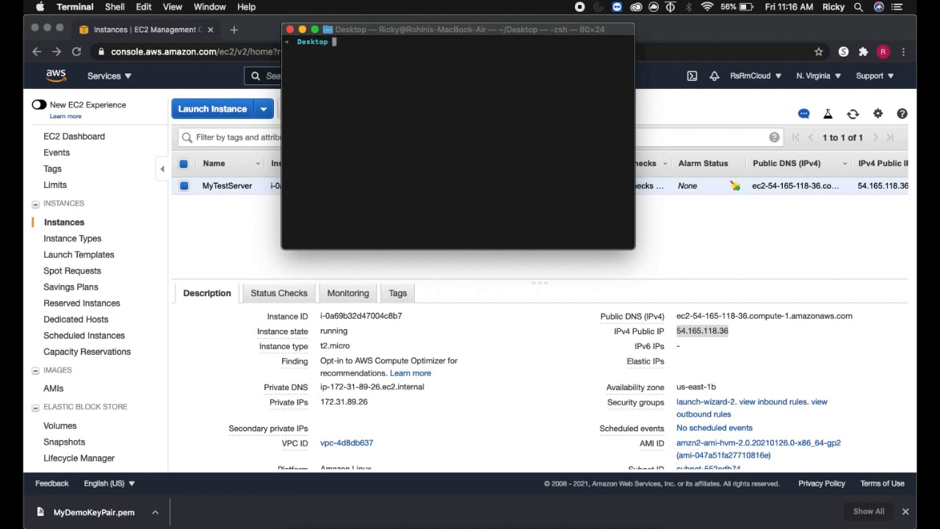
{"action": "type", "text": "ssh -i MyDemoKeyPair.pem ec2-user@54.165.118.36"}
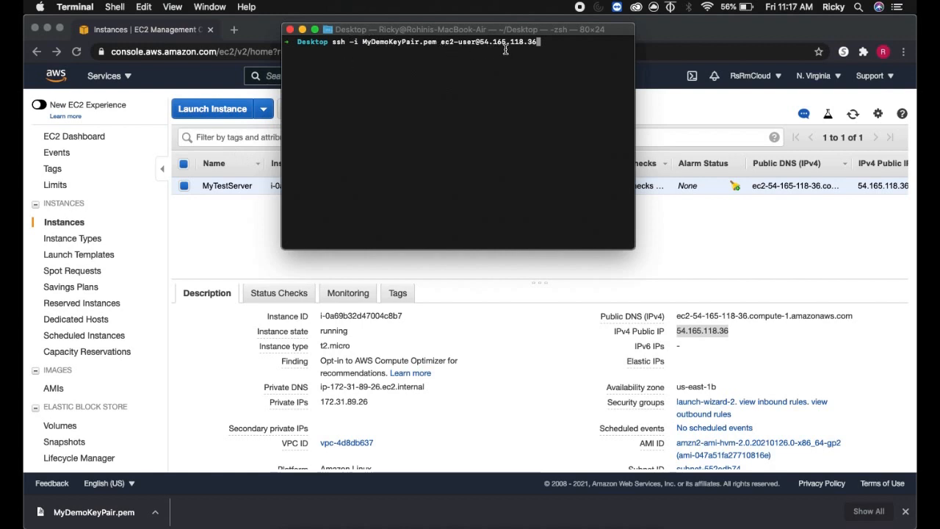
{"action": "key", "text": "Return"}
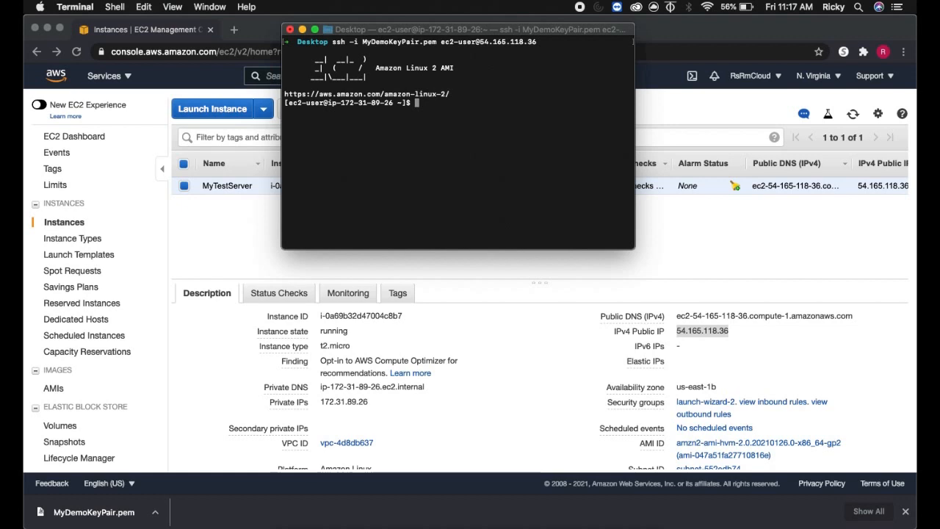